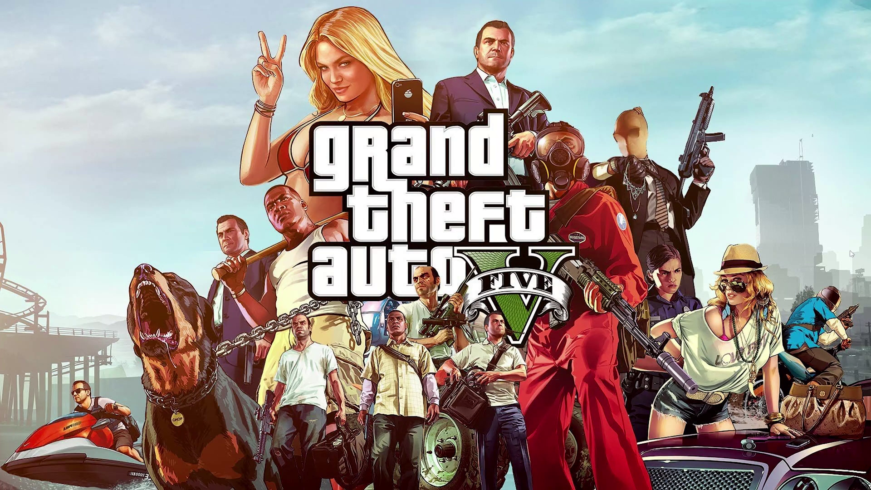
Open the NVIDIA GeForce RTX 4090's properties in Device Manager via devmgmt.msc
{"action": "key", "text": "super+r"}
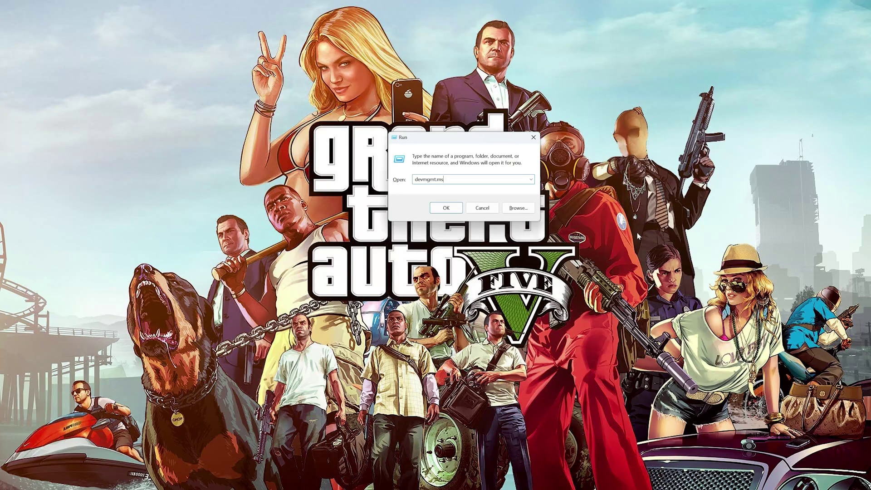
{"action": "key", "text": "Return"}
{"action": "double_click", "coordinate": [306, 171]}
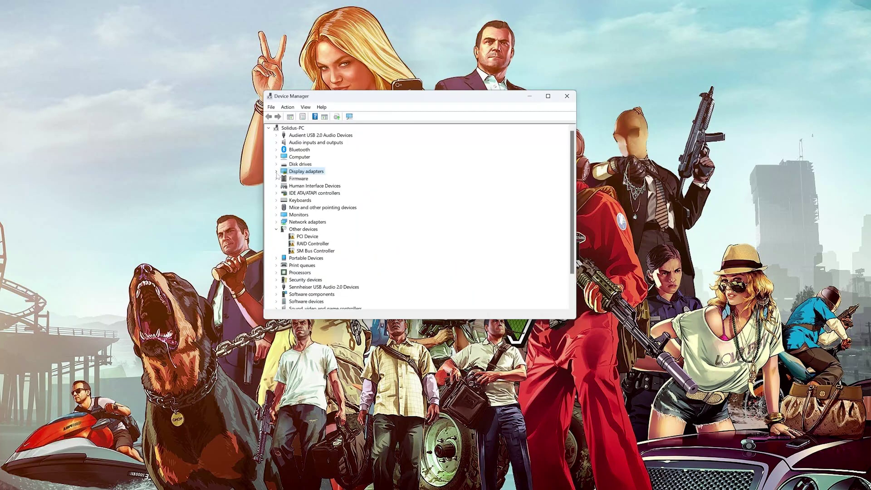
{"action": "left_click", "coordinate": [306, 179]}
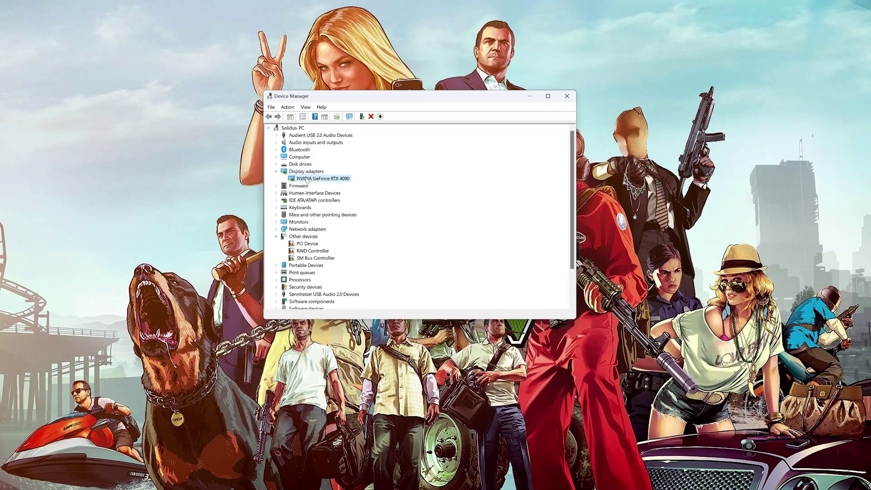
{"action": "right_click", "coordinate": [307, 179]}
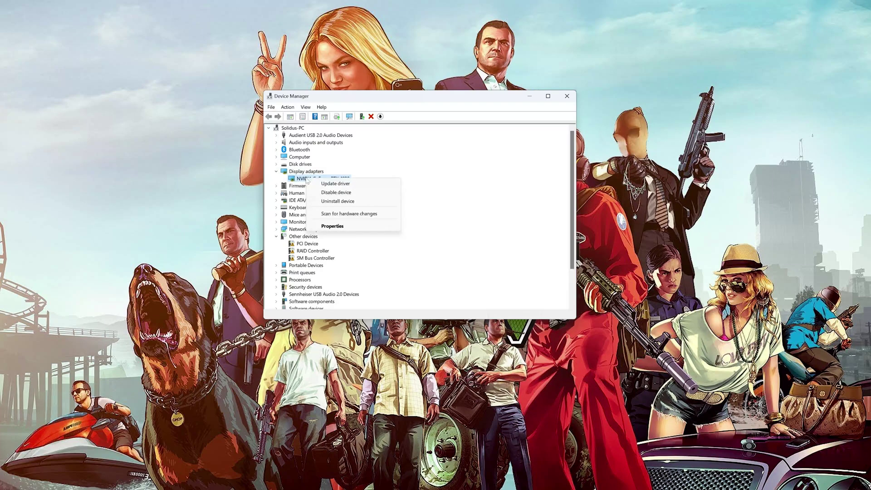
{"action": "left_click", "coordinate": [357, 228]}
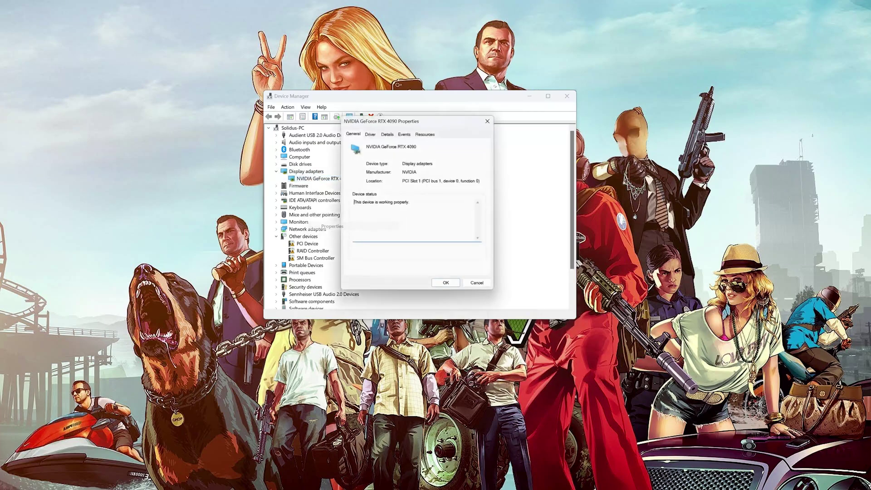
Search automatically for a newer RTX 4090 driver, then check Windows Update for updates
{"action": "left_click", "coordinate": [371, 132]}
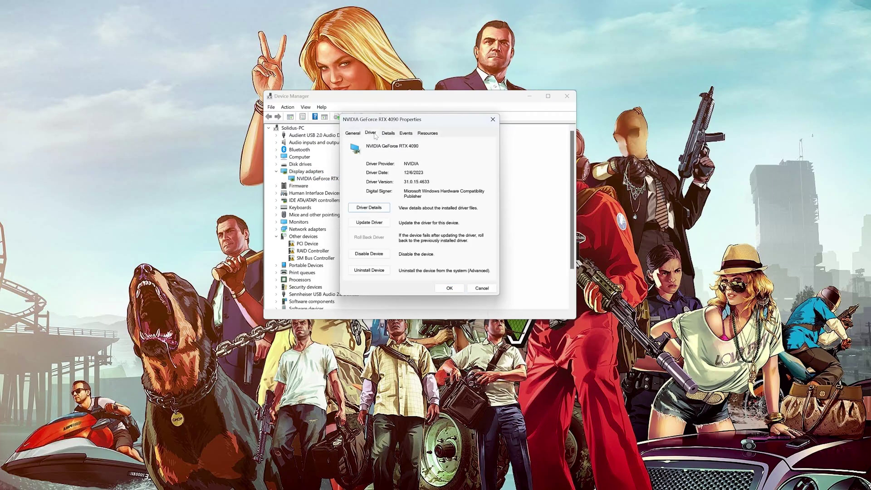
{"action": "left_click", "coordinate": [369, 222]}
{"action": "left_click", "coordinate": [416, 191]}
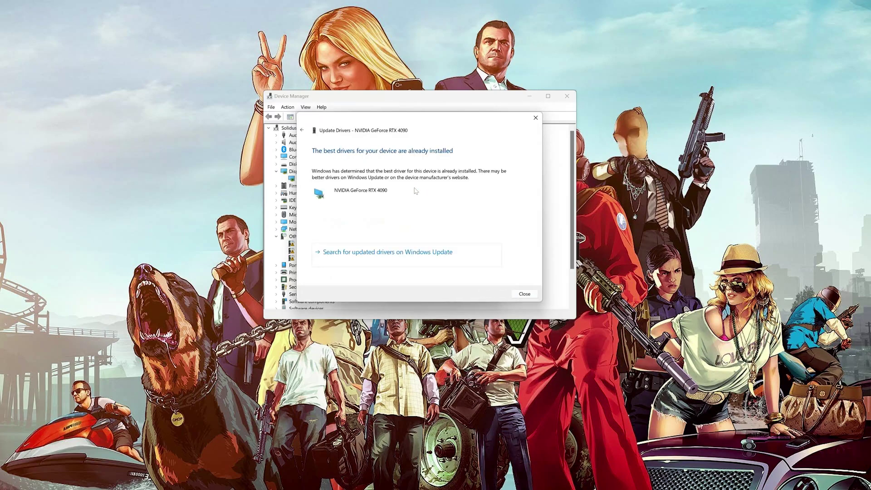
{"action": "left_click", "coordinate": [408, 257]}
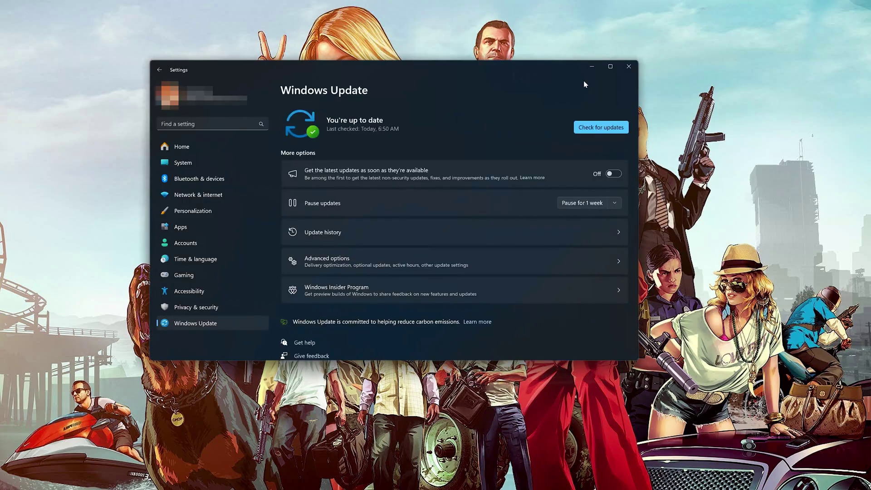
{"action": "left_click", "coordinate": [593, 129]}
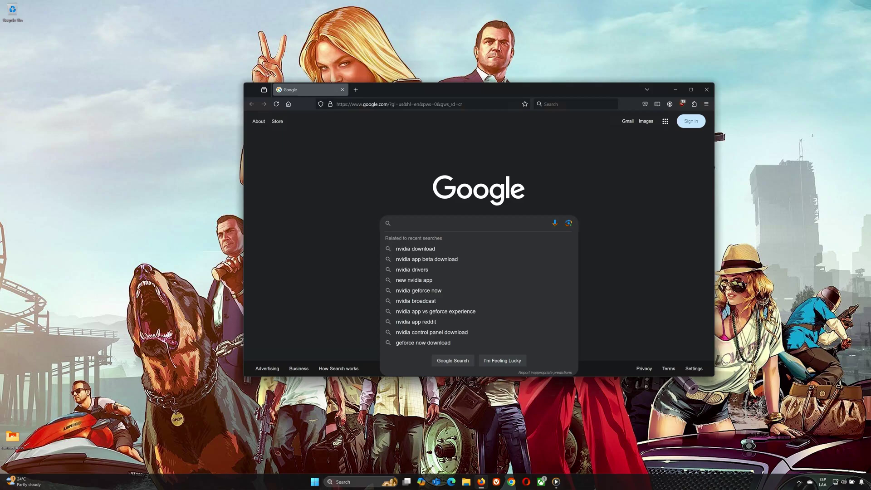
{"action": "type", "text": "nvidia app d"}
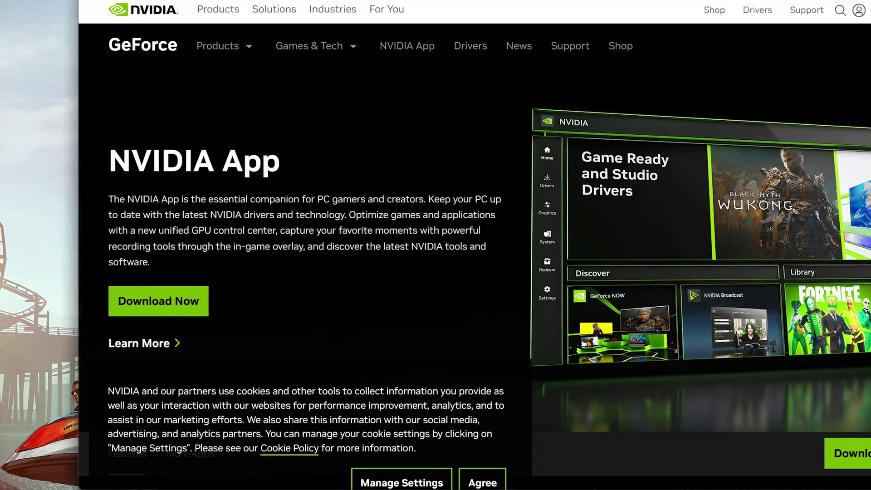
Download the NVIDIA App installer from NVIDIA's website
{"action": "left_click", "coordinate": [158, 301]}
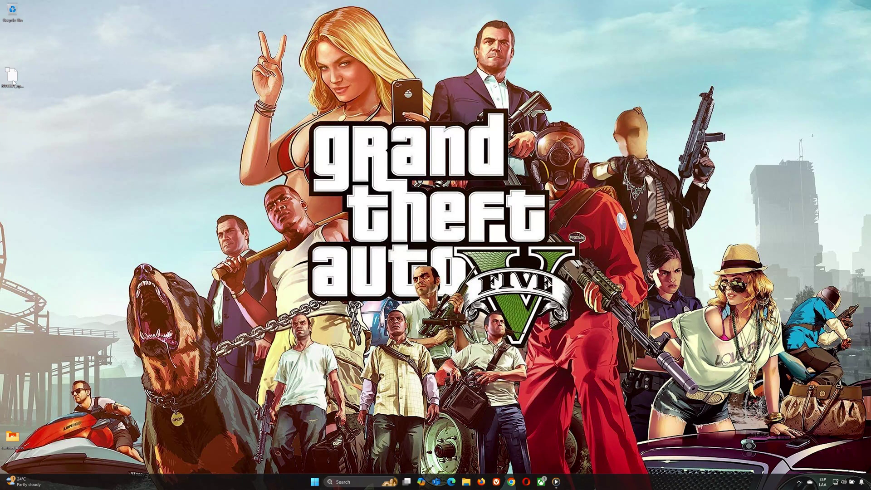
Install the NVIDIA app, accepting its terms, then save dxsdk_aug2006.exe from Microsoft
{"action": "double_click", "coordinate": [13, 75]}
{"action": "left_click", "coordinate": [398, 293]}
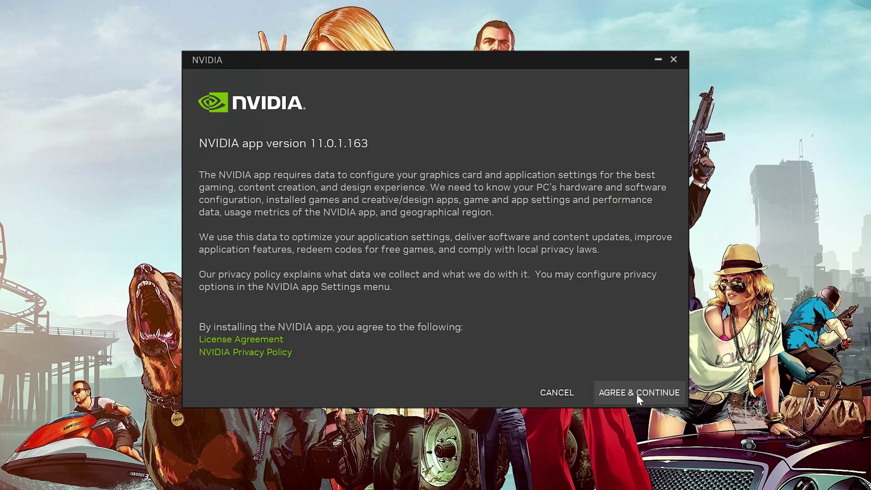
{"action": "left_click", "coordinate": [638, 395]}
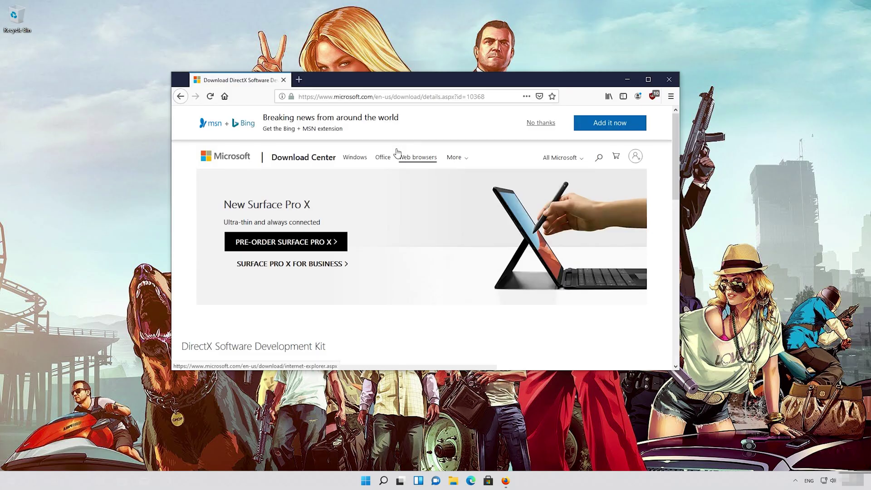
{"action": "scroll", "coordinate": [393, 182], "scroll_direction": "down", "scroll_amount": 2}
{"action": "scroll", "coordinate": [393, 183], "scroll_direction": "down", "scroll_amount": 2}
{"action": "left_click", "coordinate": [442, 222]}
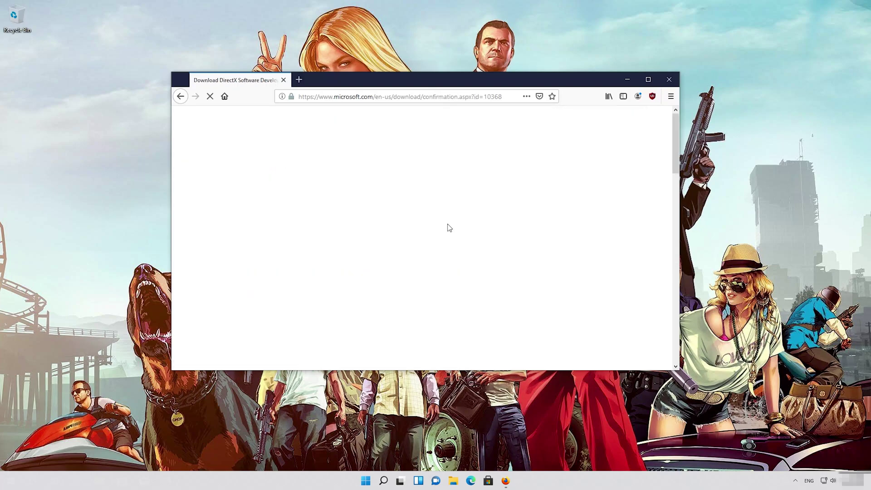
{"action": "left_click", "coordinate": [460, 253]}
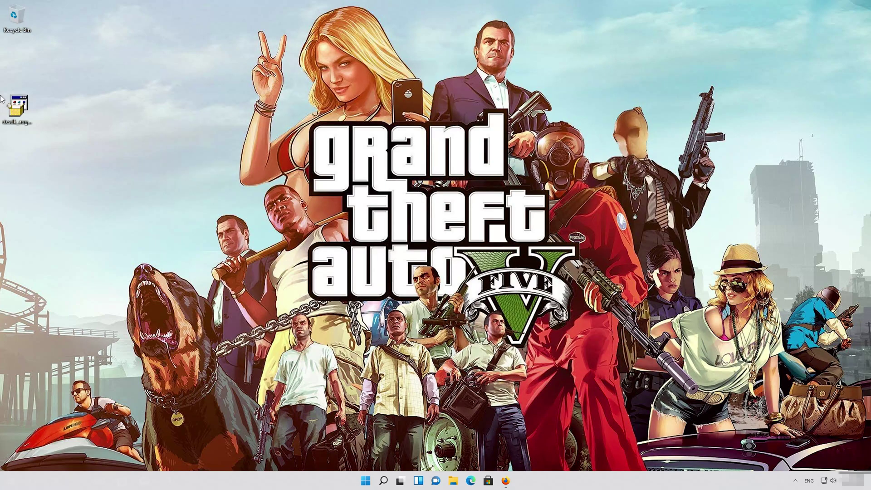
Accept the dxsdk_aug2006 license, unzip its files, and download .NET Framework 3.5
{"action": "double_click", "coordinate": [19, 106]}
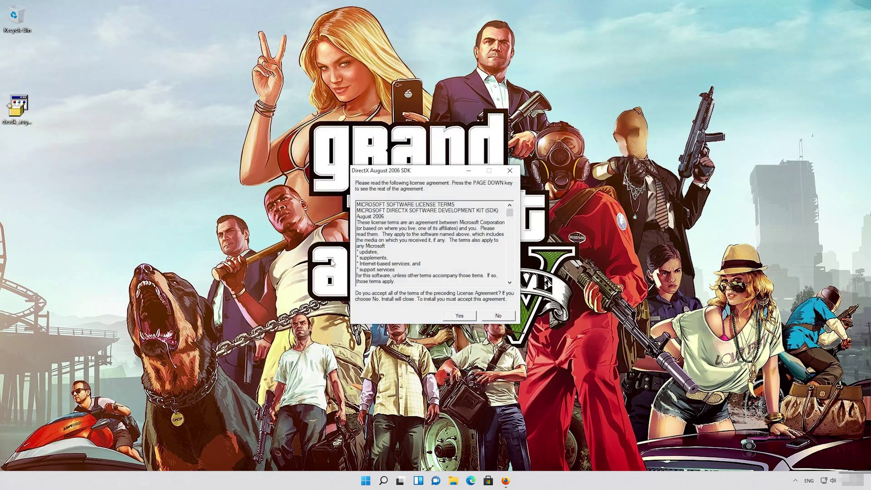
{"action": "left_click", "coordinate": [459, 316]}
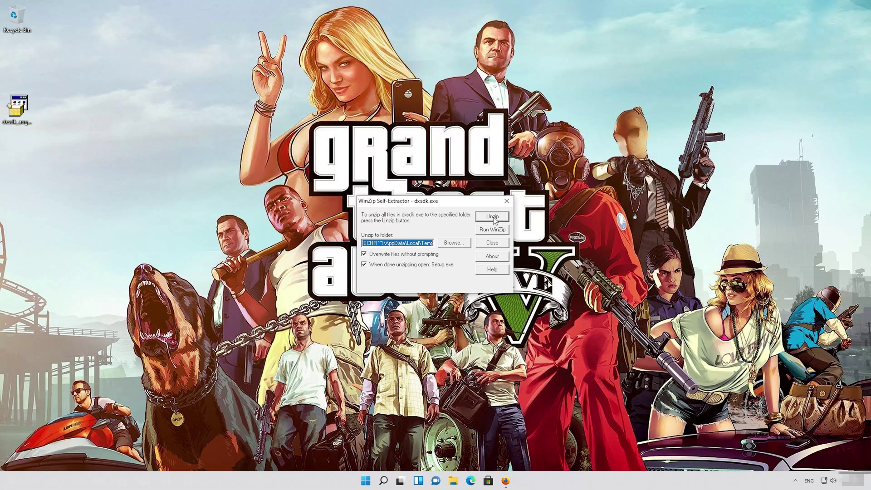
{"action": "left_click", "coordinate": [493, 217]}
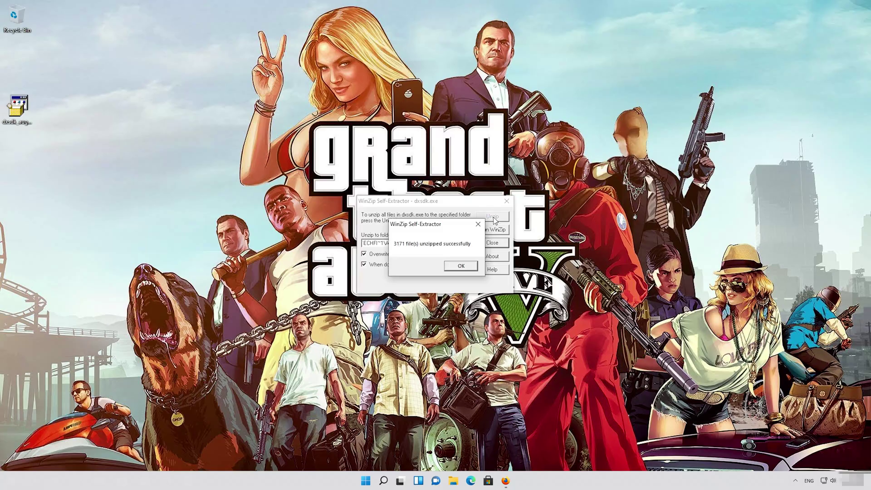
{"action": "left_click", "coordinate": [465, 268]}
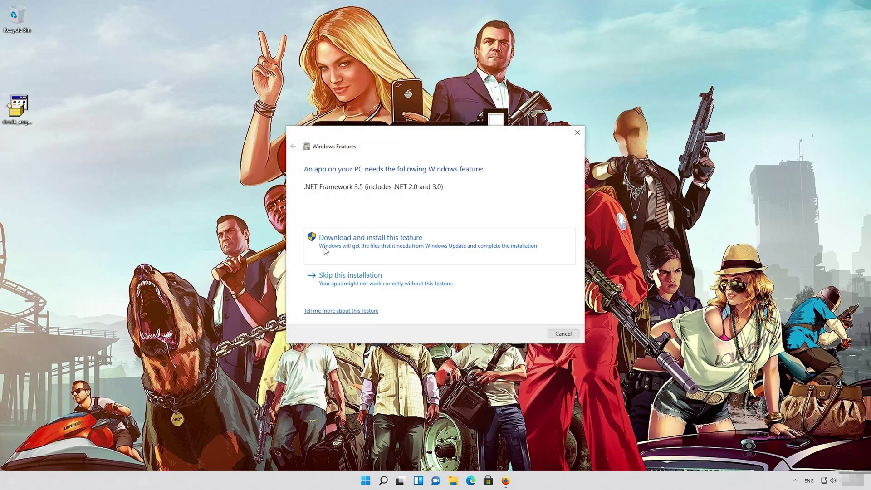
{"action": "left_click", "coordinate": [324, 249]}
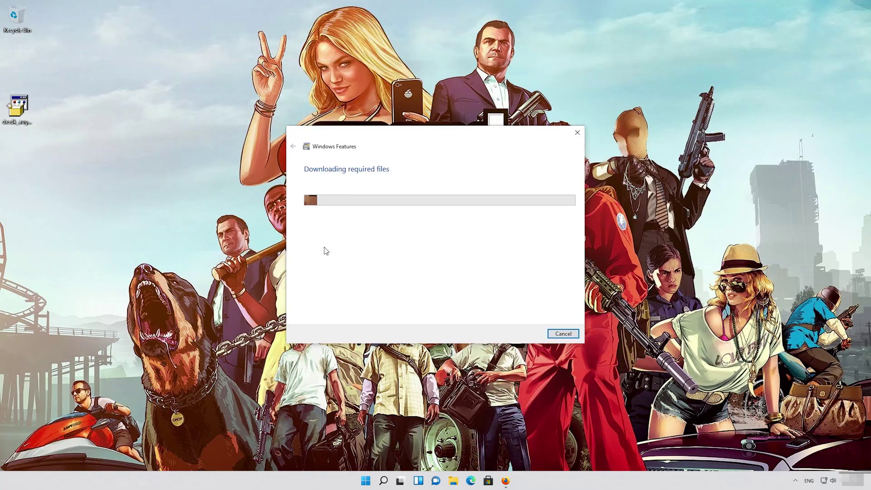